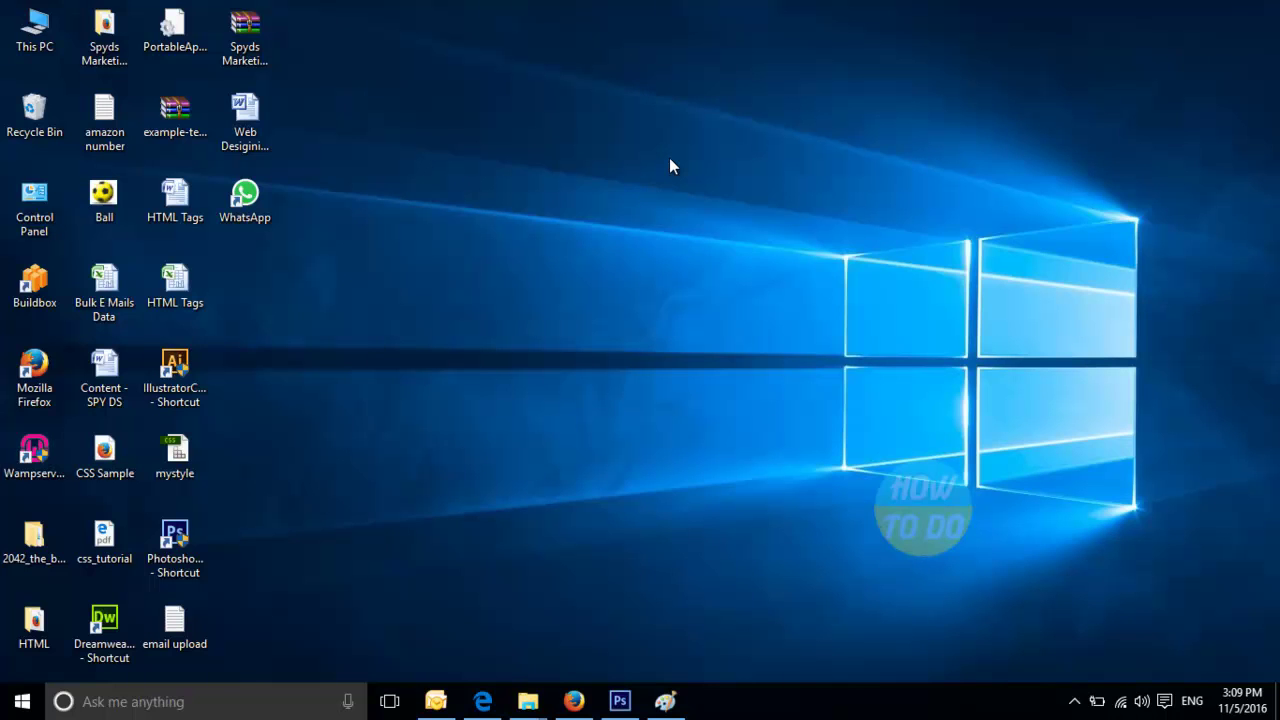
# Try to launch Dreamweaver from its desktop shortcut, and dismiss the launcher's error dialog.
pyautogui.click(116, 616)
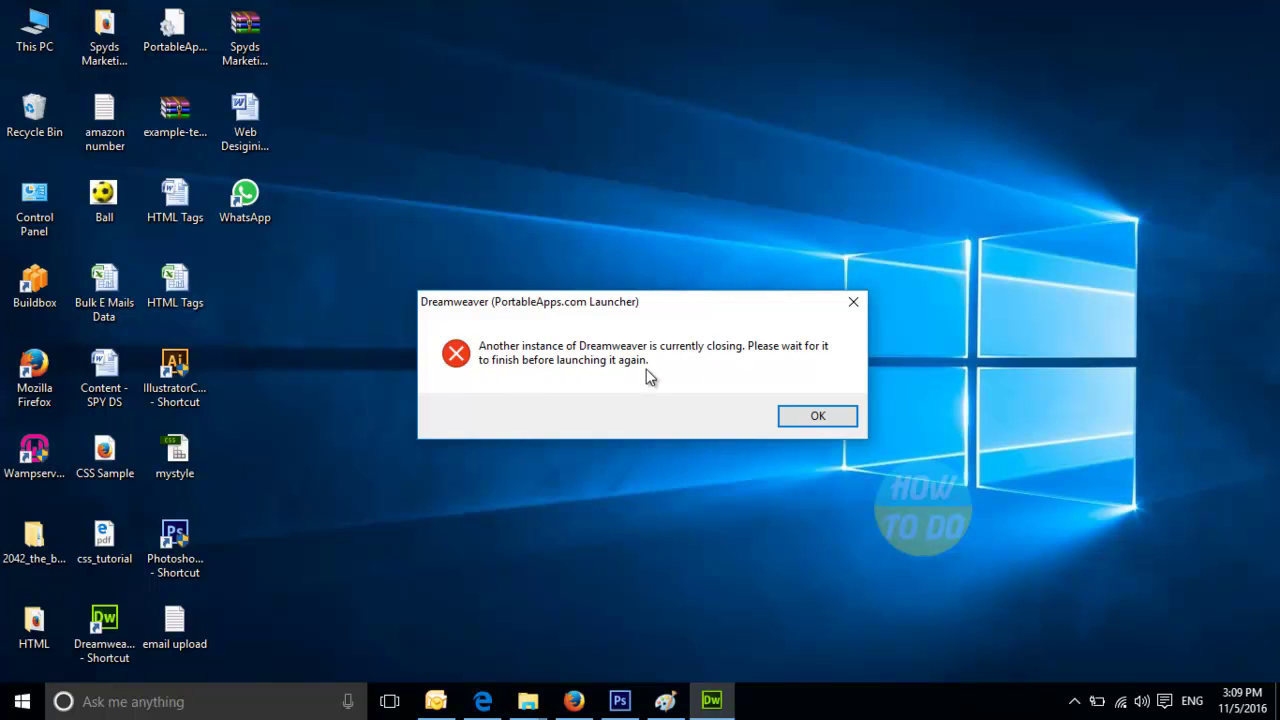
pyautogui.click(836, 423)
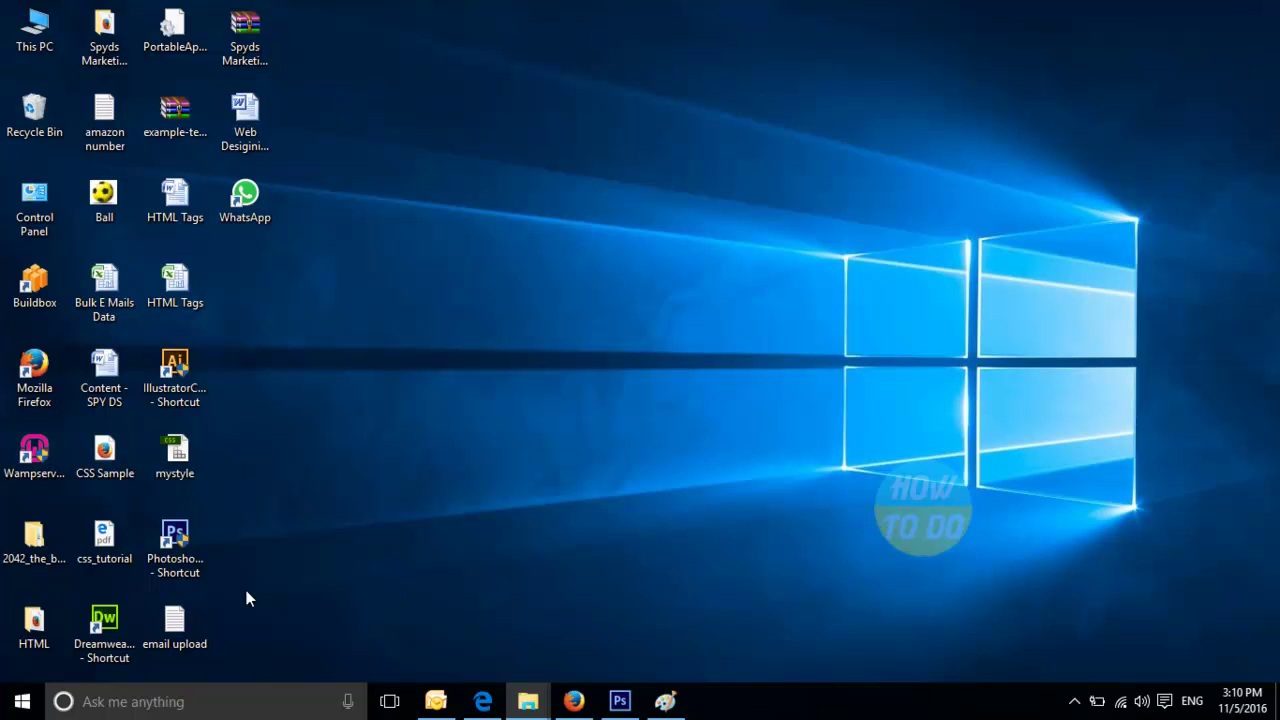
# Open the file location of the DreamweaverPortable desktop shortcut from its properties.
pyautogui.rightClick(102, 614)
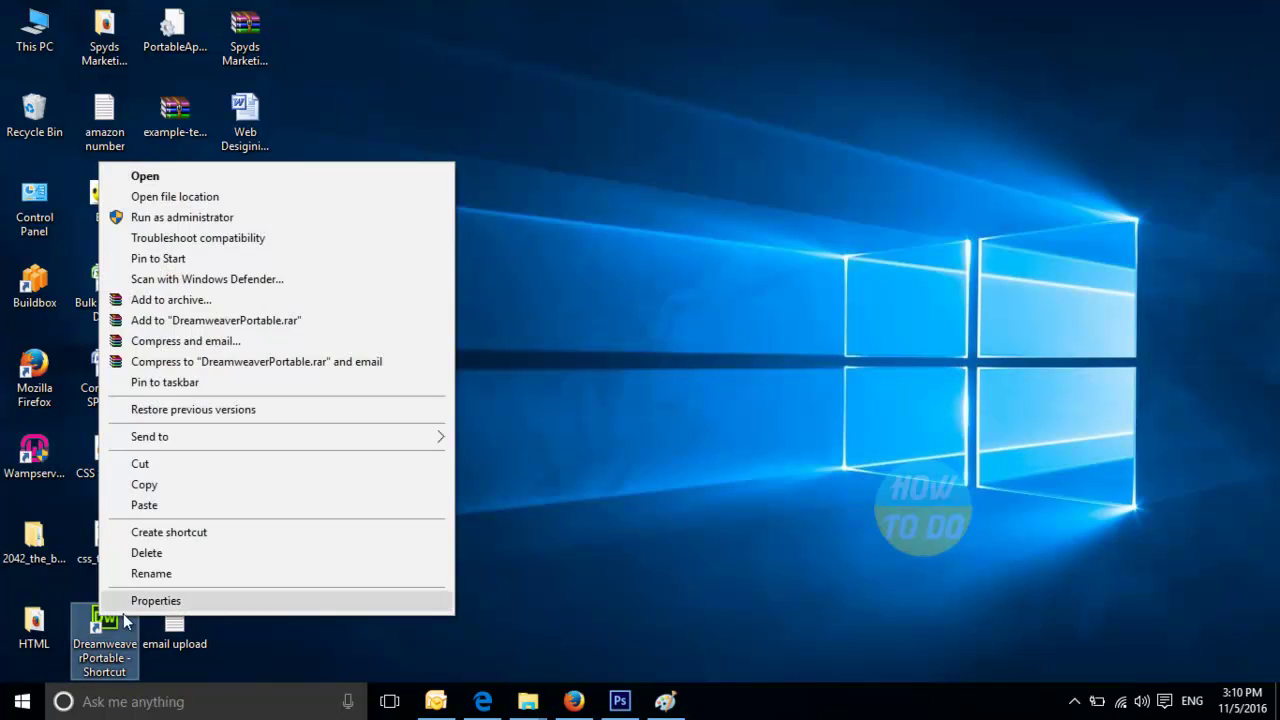
pyautogui.click(150, 601)
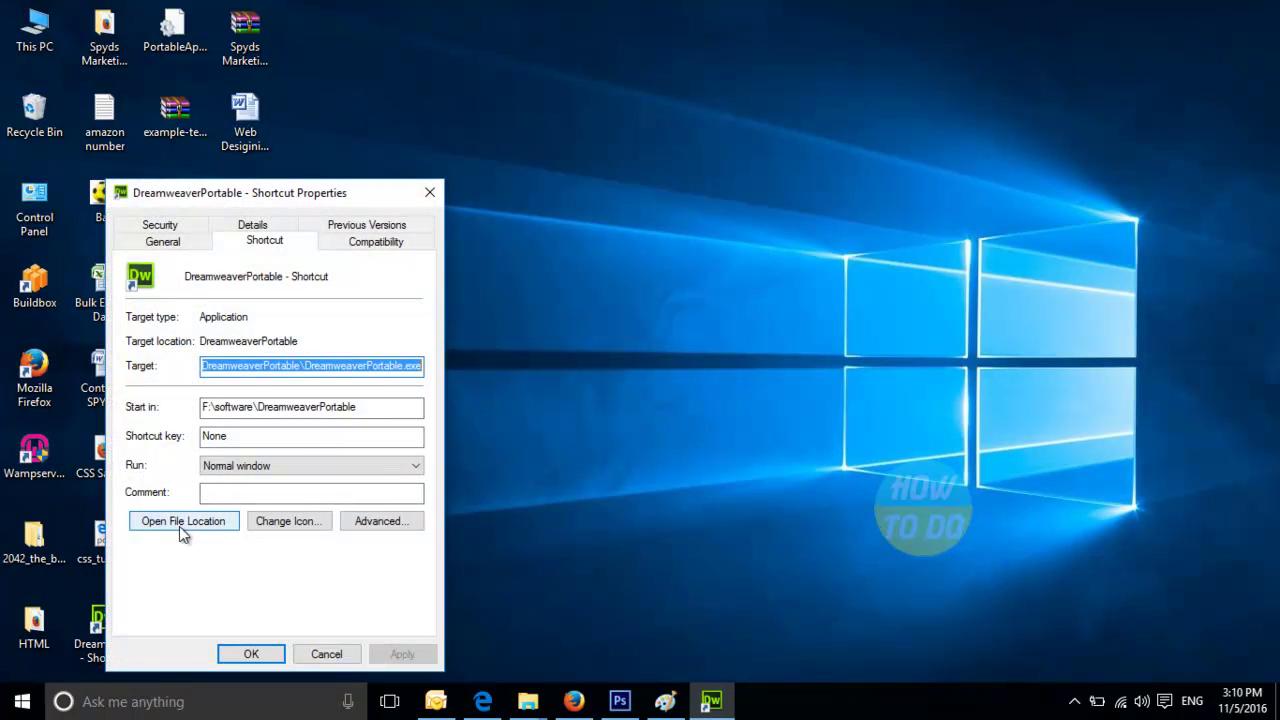
pyautogui.click(186, 530)
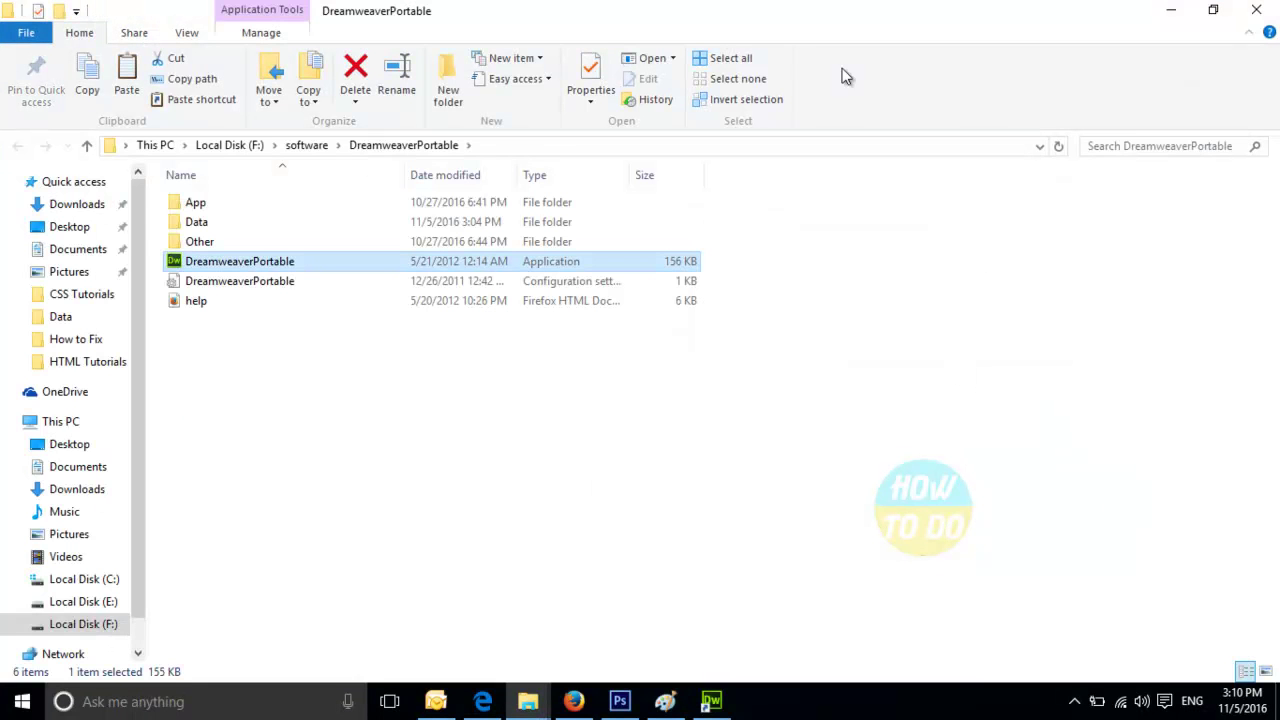
# Open the PortableApps.comLauncherRuntimeData-DreamweaverPortable settings file from the Data folder.
pyautogui.click(205, 224)
pyautogui.doubleClick(205, 222)
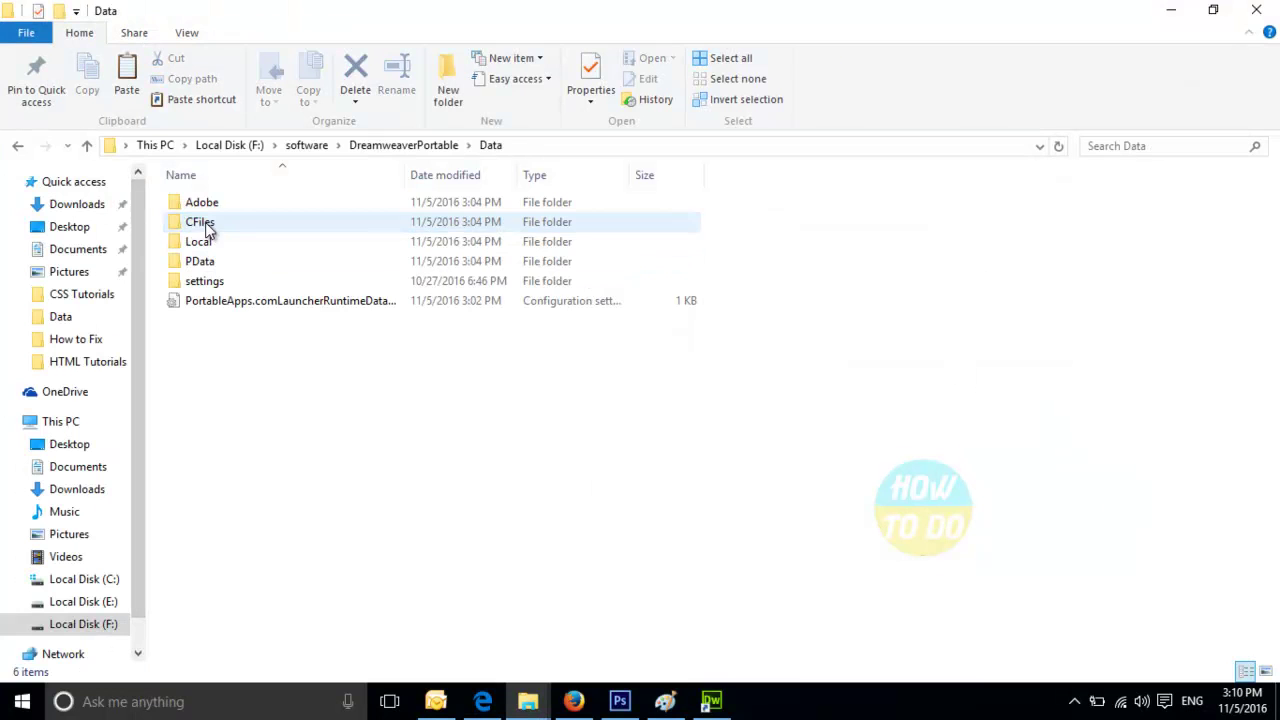
pyautogui.doubleClick(327, 304)
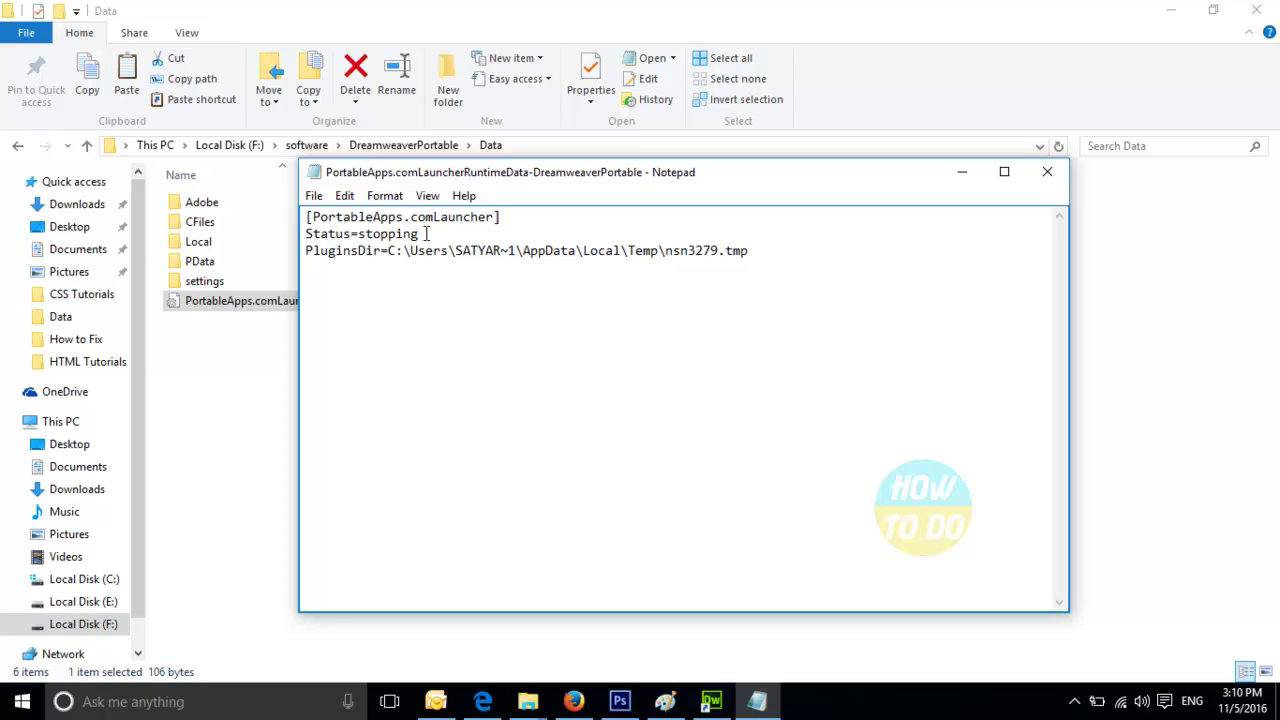
# Set the Status value in the launcher runtime data file to running.
pyautogui.click(427, 233)
pyautogui.press('BackSpace')
pyautogui.press('BackSpace')
pyautogui.press('BackSpace')
pyautogui.press('BackSpace')
pyautogui.press('BackSpace')
pyautogui.press('BackSpace')
pyautogui.press('BackSpace')
pyautogui.press('BackSpace')
pyautogui.write('running')
pyautogui.press('BackSpace')
pyautogui.press('BackSpace')
pyautogui.press('BackSpace')
pyautogui.write('ng')
# Save the edited launcher runtime data file under its existing name and close it.
pyautogui.click(313, 195)
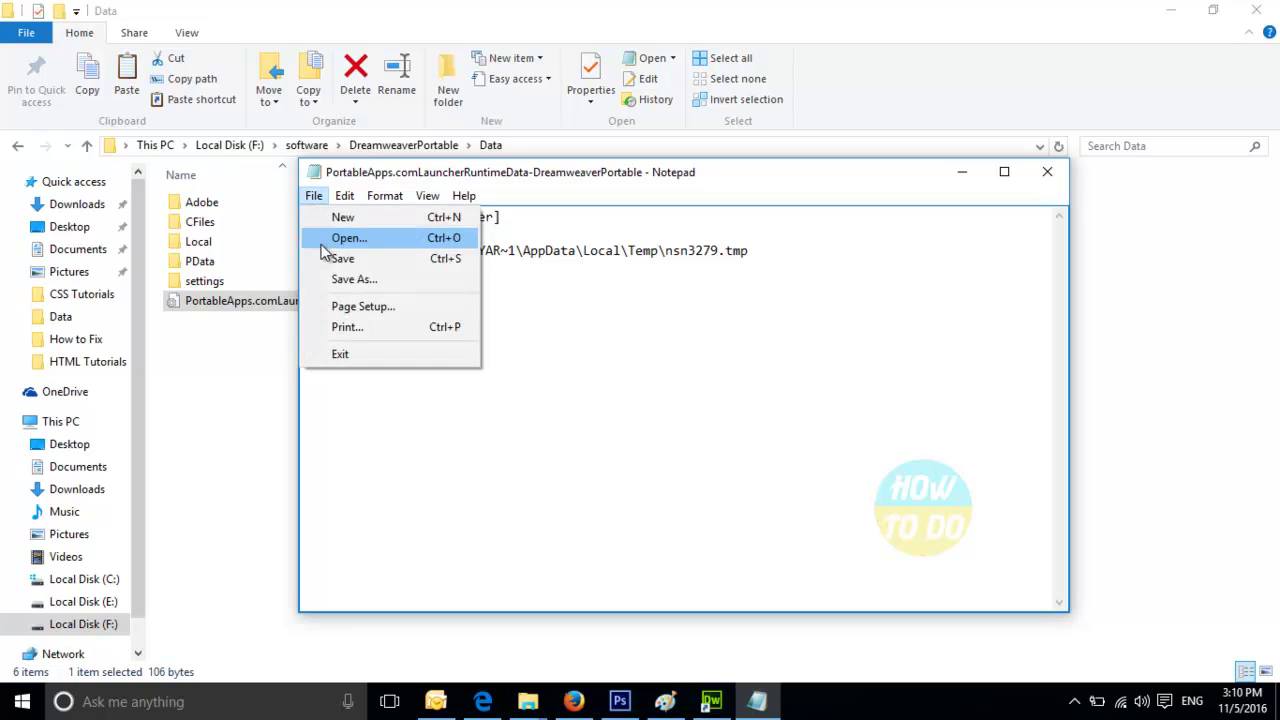
pyautogui.click(353, 262)
pyautogui.click(313, 195)
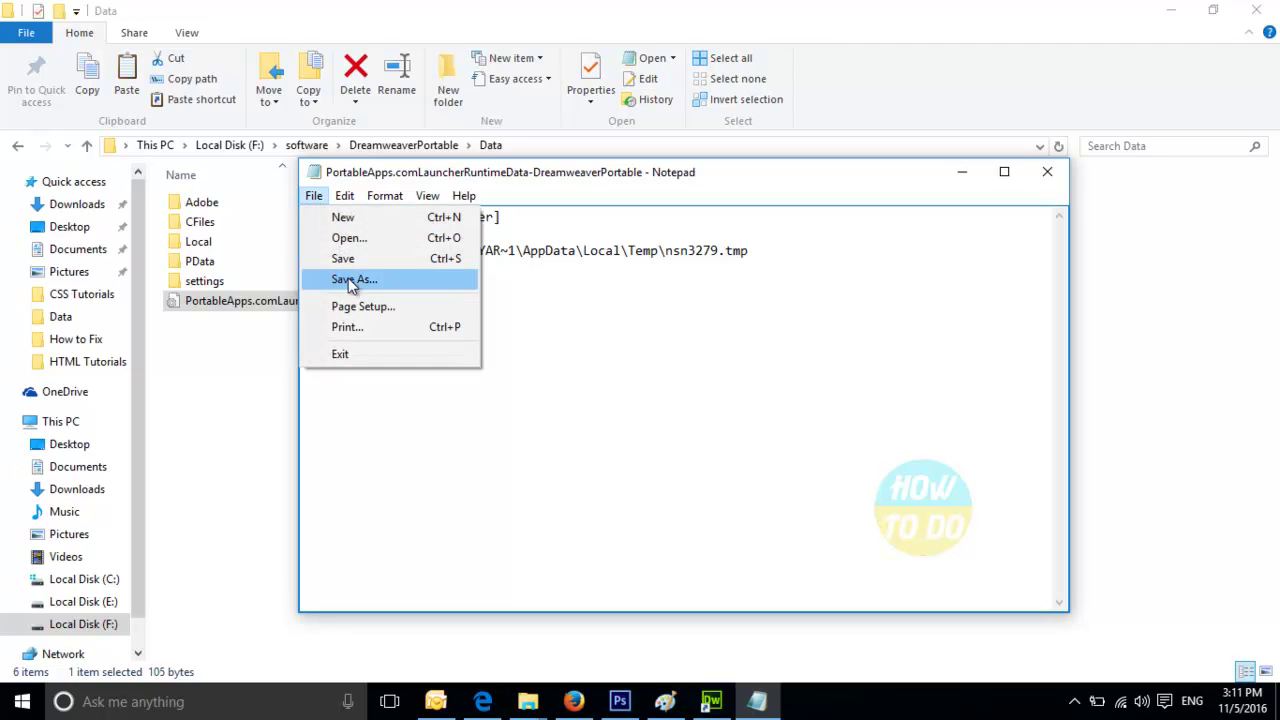
pyautogui.click(350, 262)
pyautogui.click(1047, 171)
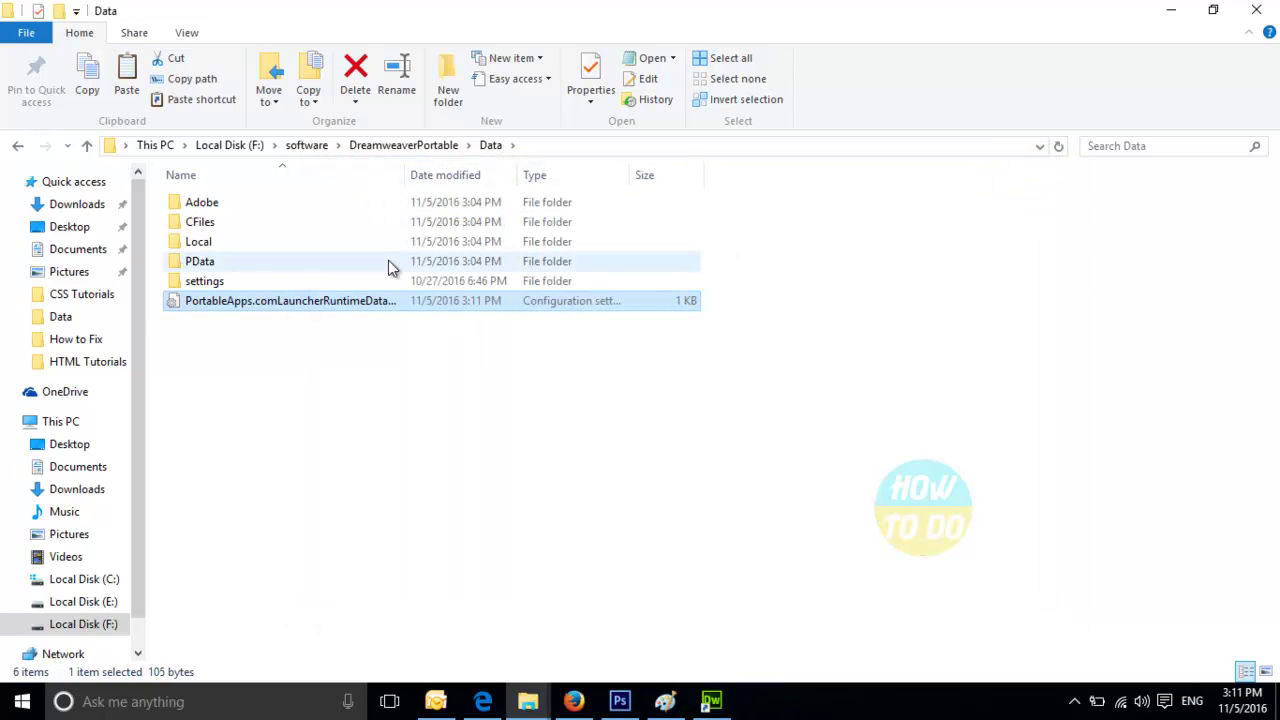
# Close the Data folder window and the shortcut's properties, applying them, and refresh the desktop.
pyautogui.click(1256, 9)
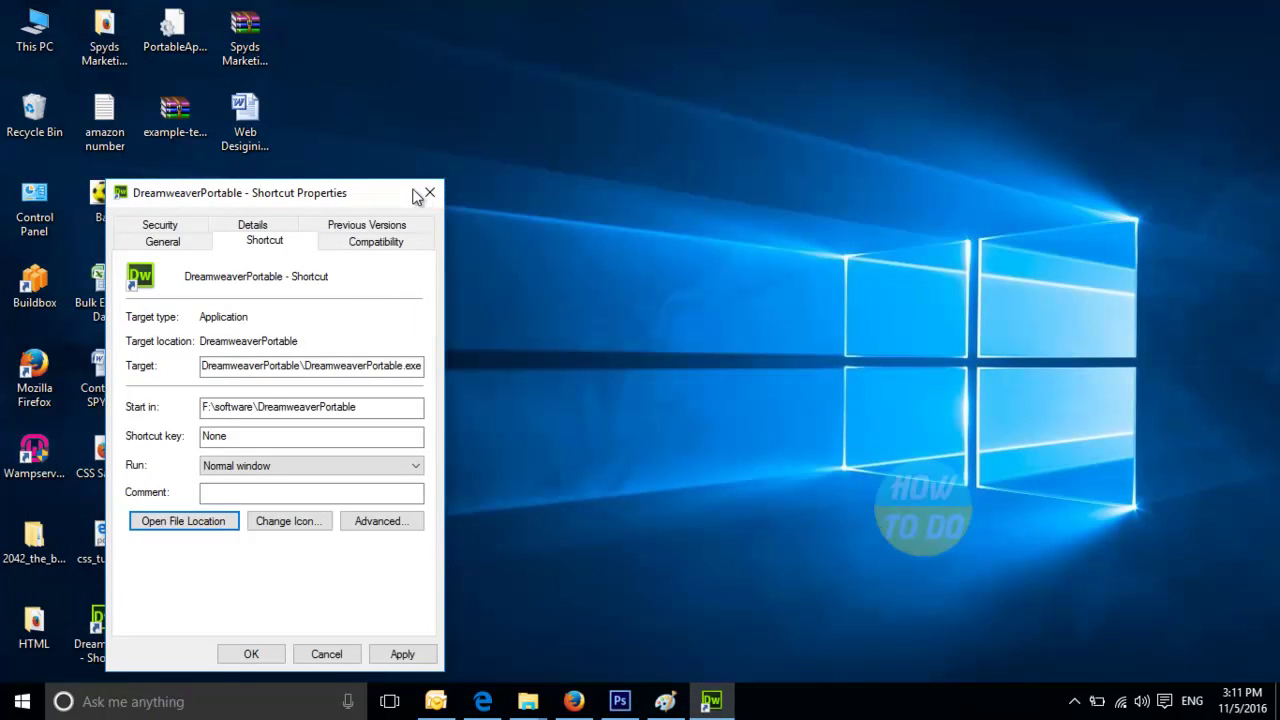
pyautogui.click(402, 654)
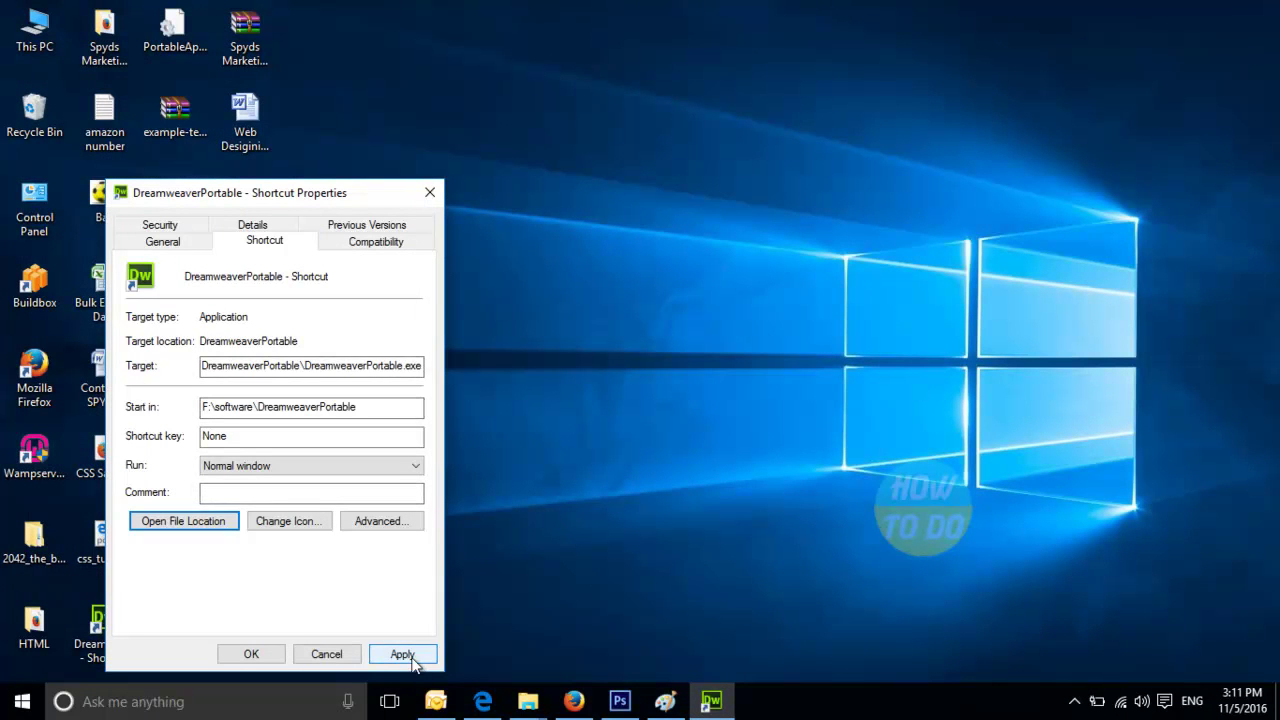
pyautogui.click(251, 654)
pyautogui.rightClick(410, 288)
pyautogui.click(451, 345)
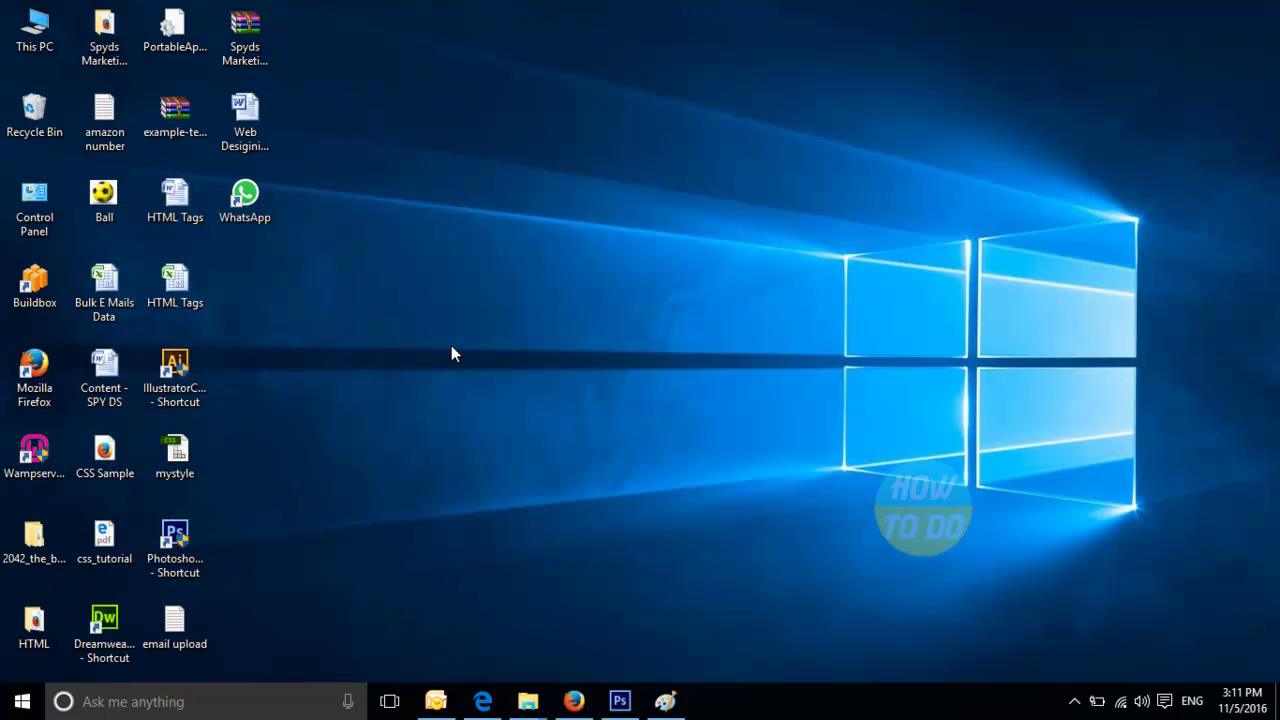
# Launch Dreamweaver from its desktop shortcut and accept the launcher's clean-up.
pyautogui.click(112, 620)
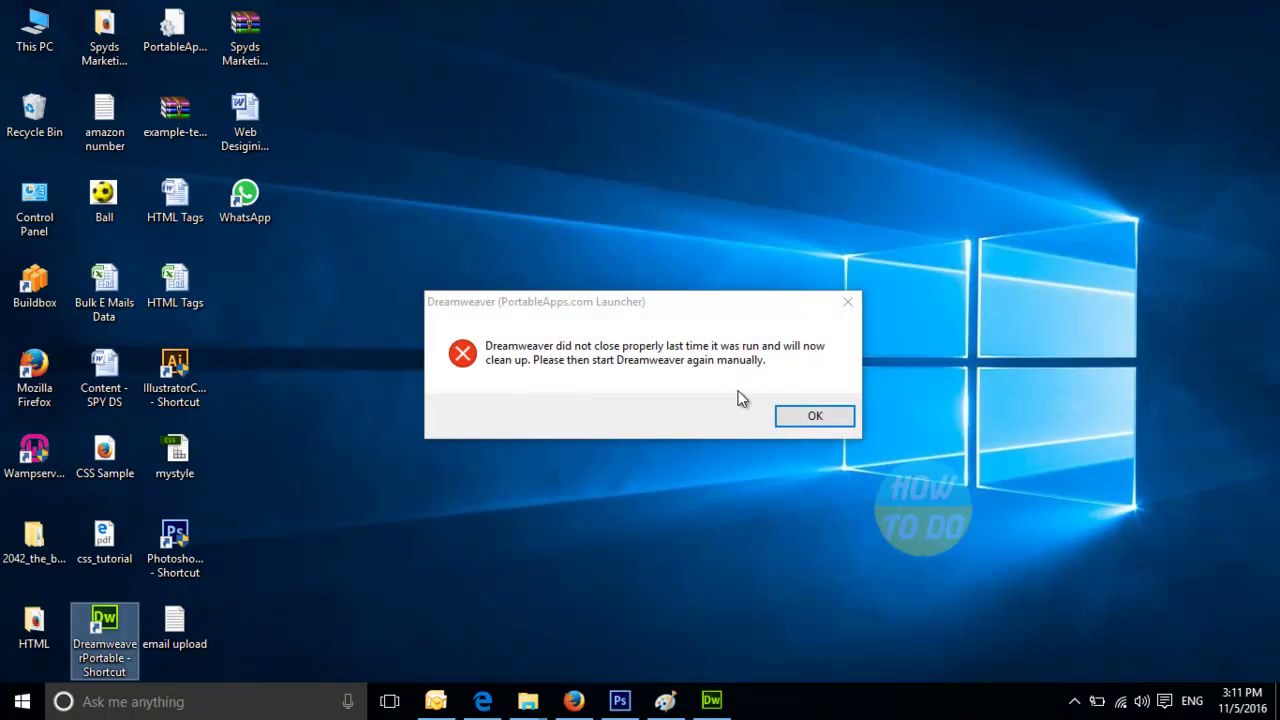
pyautogui.click(801, 420)
# Start Dreamweaver again and make it the default editor for all listed file types.
pyautogui.click(104, 625)
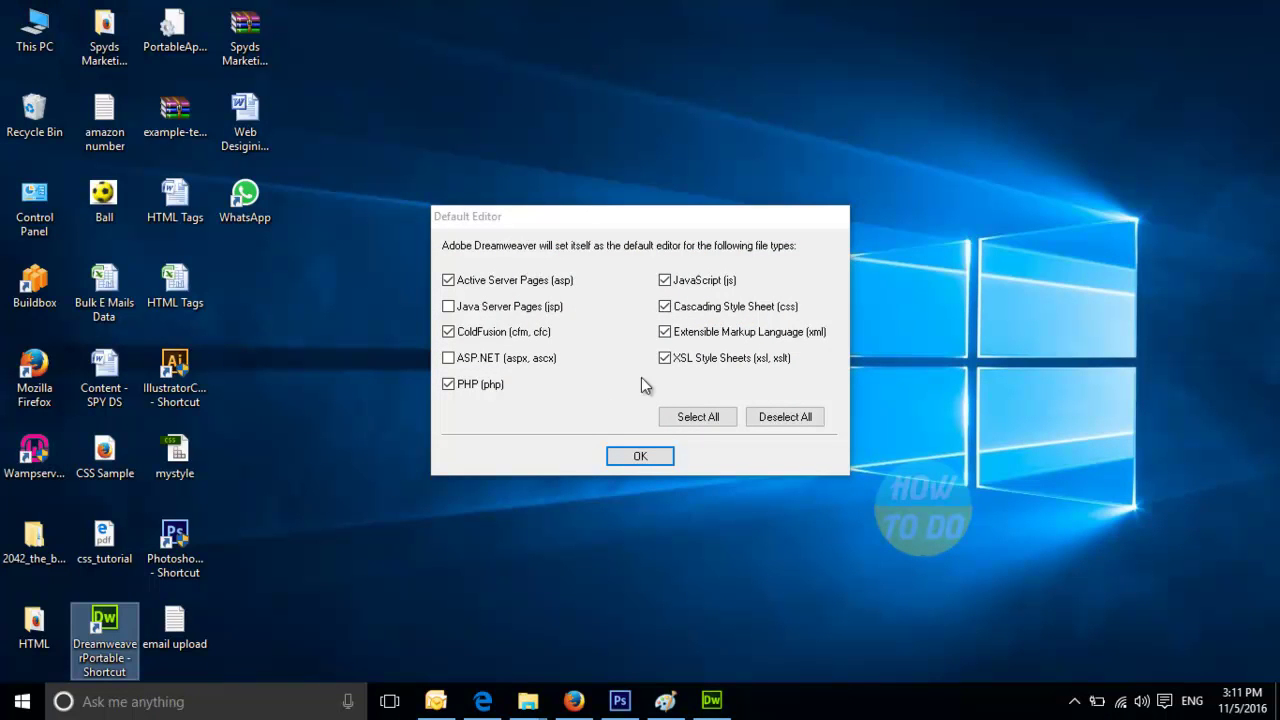
pyautogui.click(701, 420)
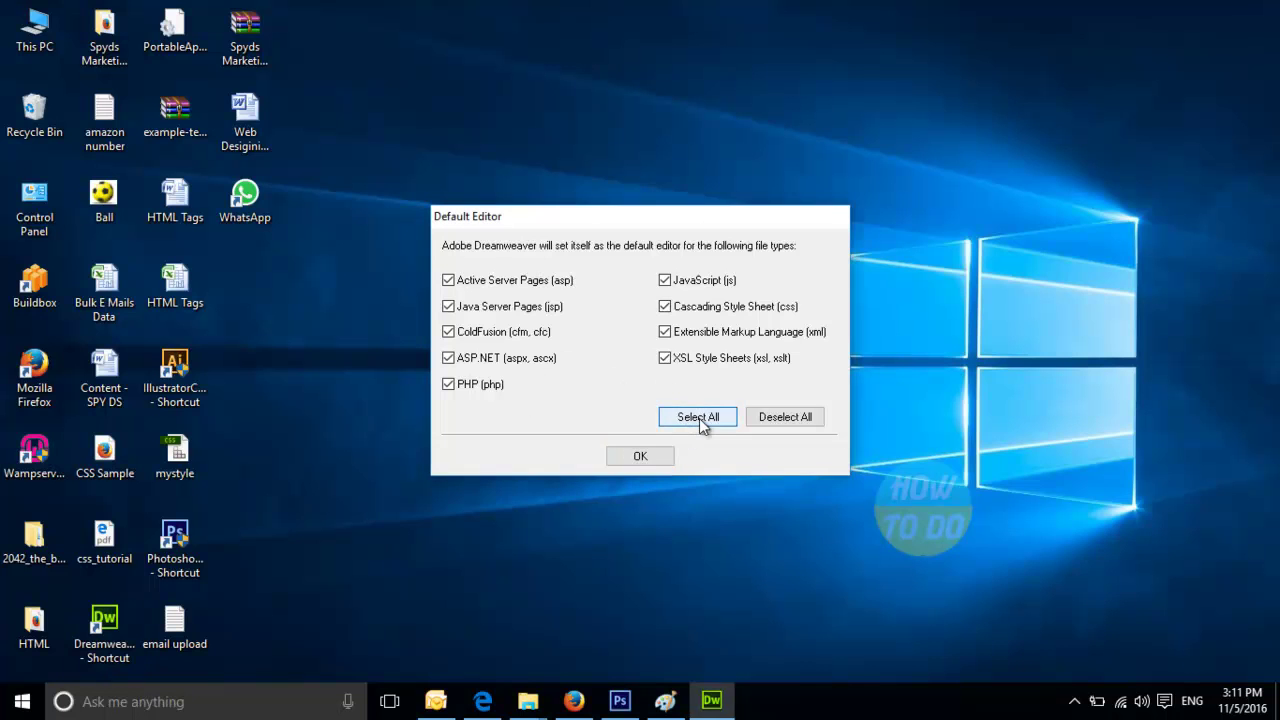
pyautogui.click(640, 457)
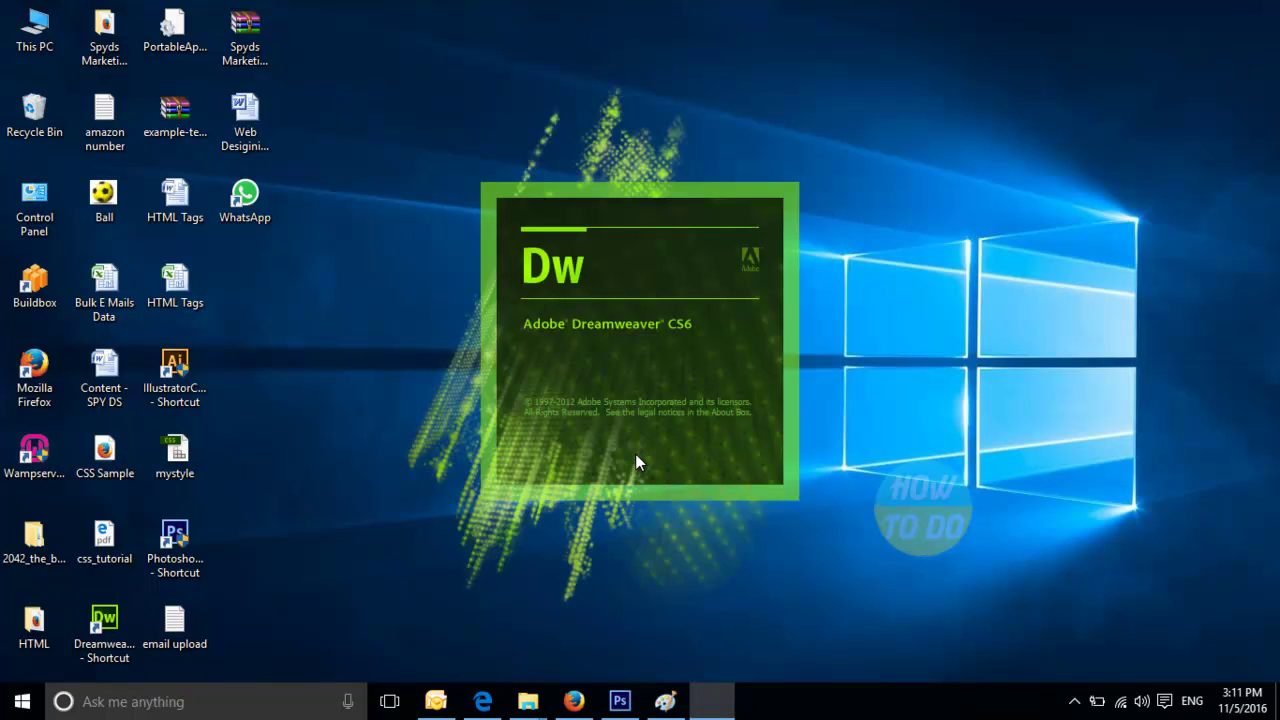